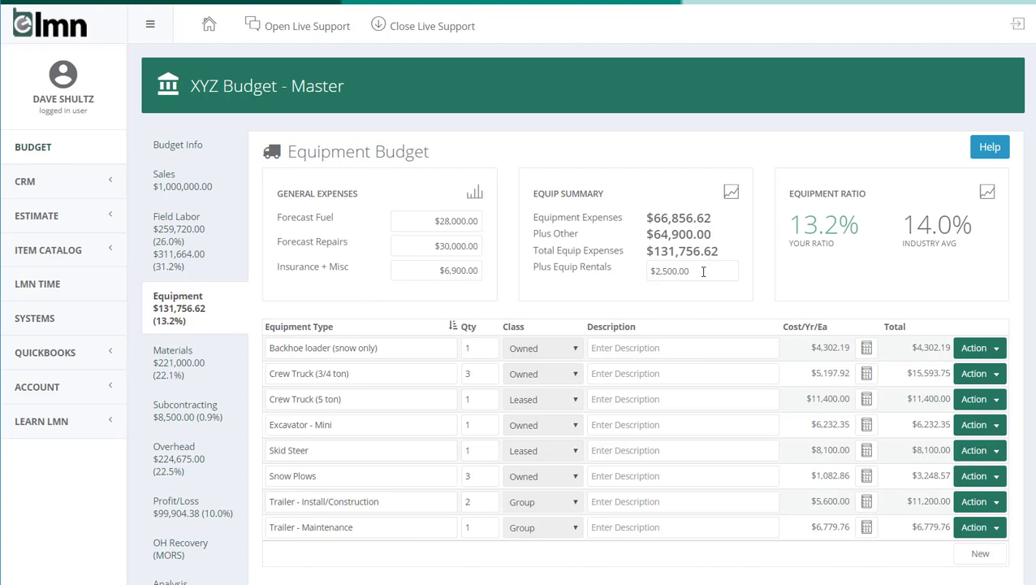
# - Examine the equipment rentals and forecast fuel amounts and the Crew Truck (3/4 ton) entry in the Equipment Budget
pyautogui.moveTo(701, 271); pyautogui.dragTo(649, 295)
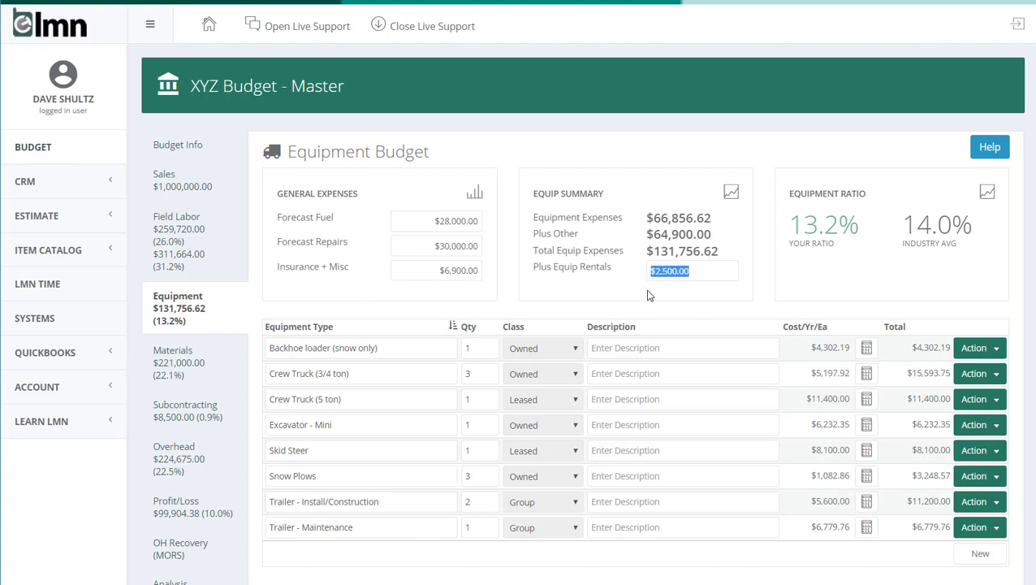
pyautogui.click(565, 290)
pyautogui.moveTo(431, 219); pyautogui.dragTo(479, 215)
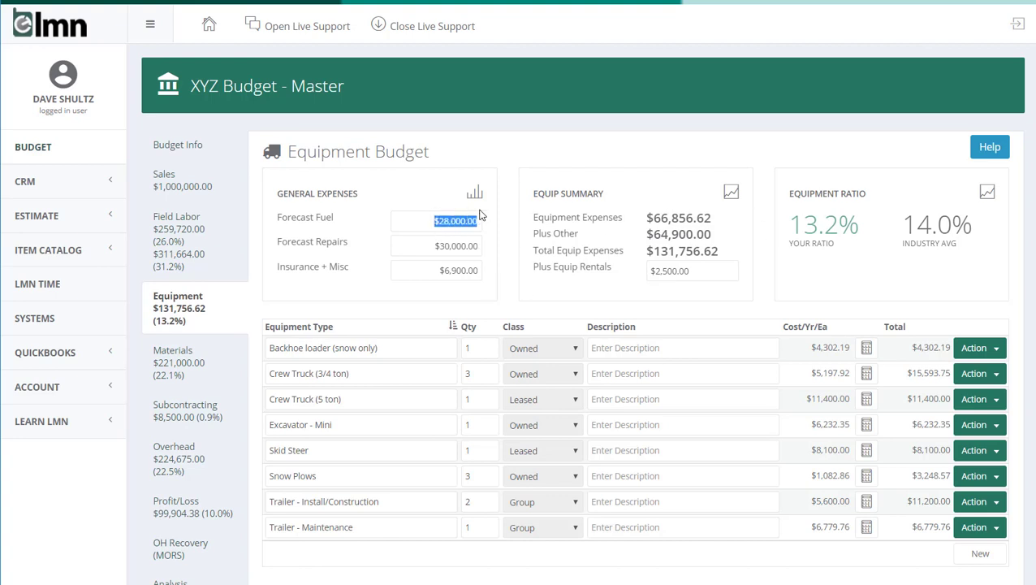
pyautogui.click(440, 182)
pyautogui.moveTo(395, 377); pyautogui.dragTo(257, 400)
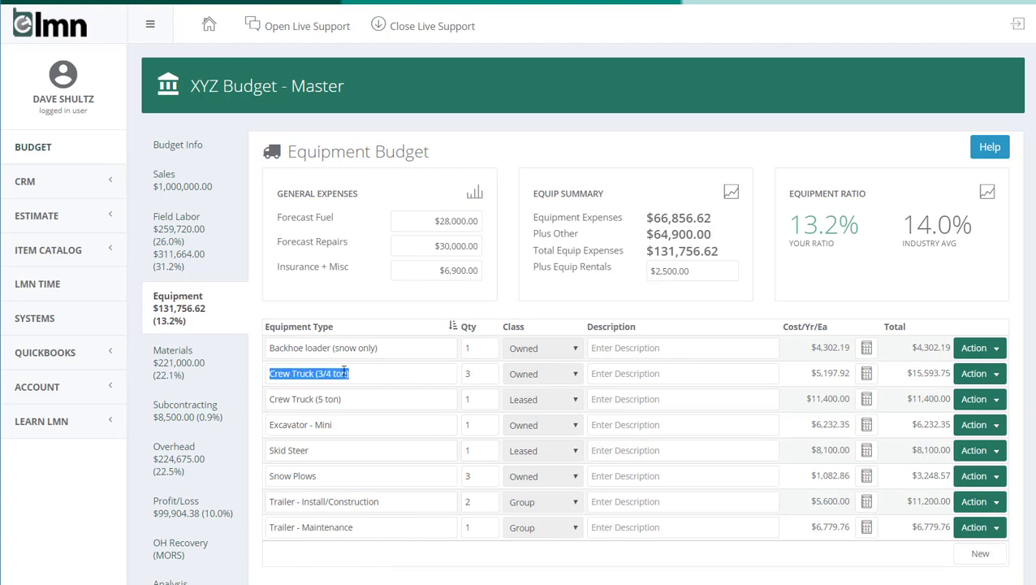
pyautogui.click(384, 372)
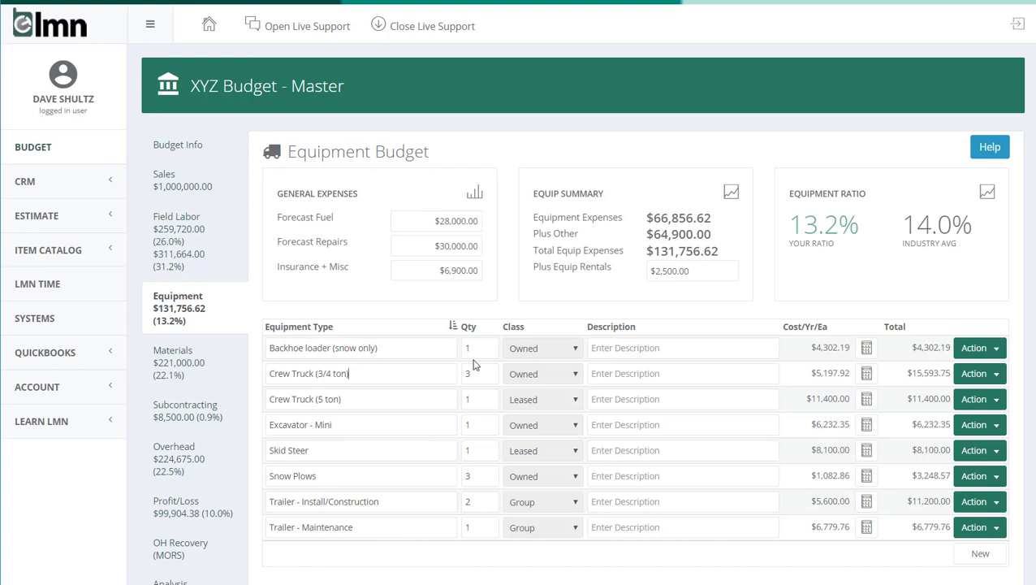
pyautogui.moveTo(480, 371); pyautogui.dragTo(403, 428)
pyautogui.moveTo(387, 367); pyautogui.dragTo(299, 374)
pyautogui.moveTo(251, 399); pyautogui.dragTo(228, 395)
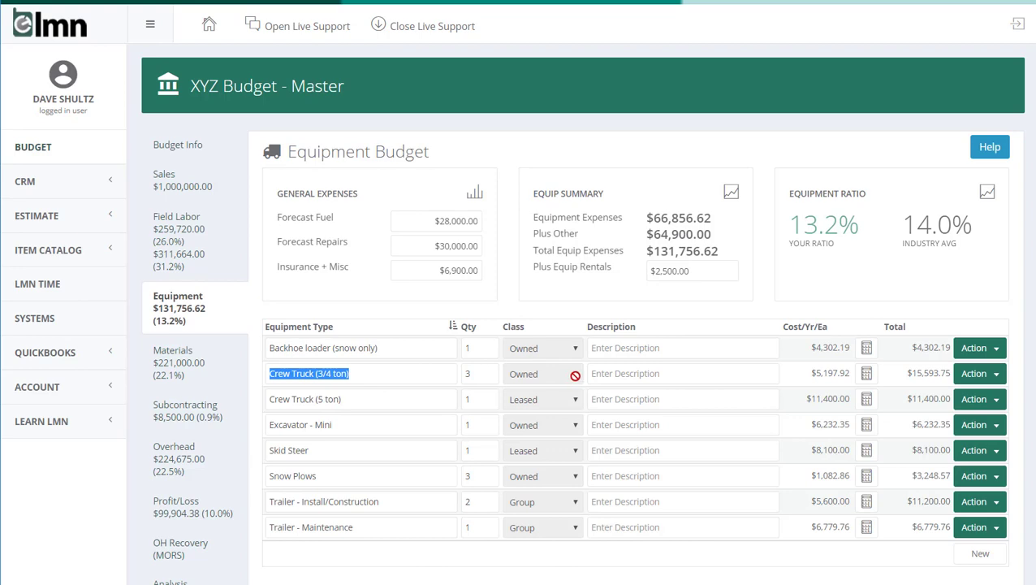
# - Open the Crew Truck (3/4 ton) cost calculator and examine its replacement value, additional fees and expected years of use
pyautogui.click(866, 373)
pyautogui.scroll(-2, 958, 298)
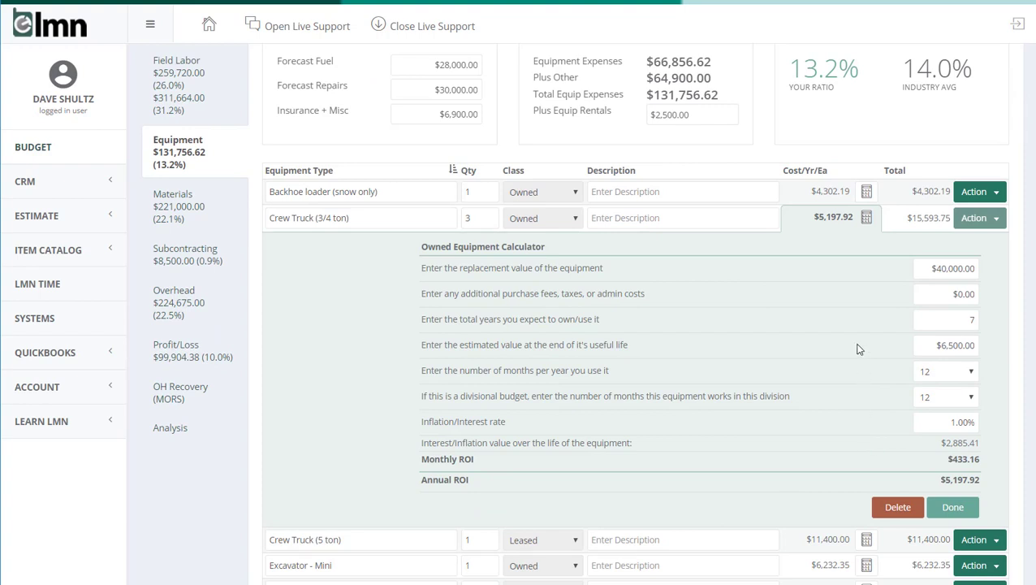
pyautogui.click(921, 267)
pyautogui.click(983, 268)
pyautogui.click(942, 297)
pyautogui.moveTo(924, 268); pyautogui.dragTo(990, 287)
pyautogui.moveTo(960, 321); pyautogui.dragTo(993, 313)
# - Examine the crew truck's end-of-life value, inflation rate and monthly and annual ROI, and close its calculator
pyautogui.click(928, 344)
pyautogui.click(927, 424)
pyautogui.moveTo(940, 440); pyautogui.dragTo(997, 437)
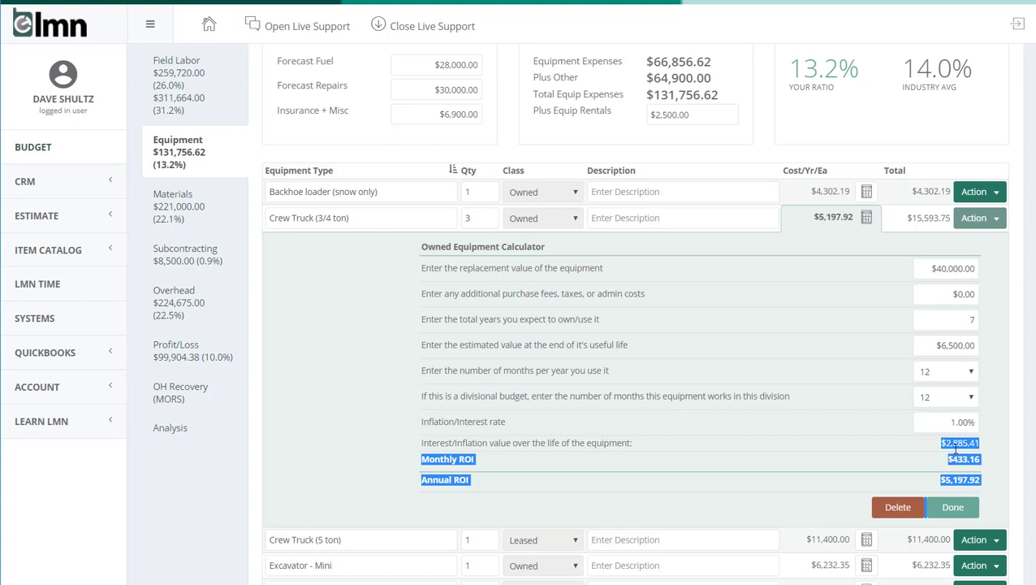
pyautogui.click(956, 447)
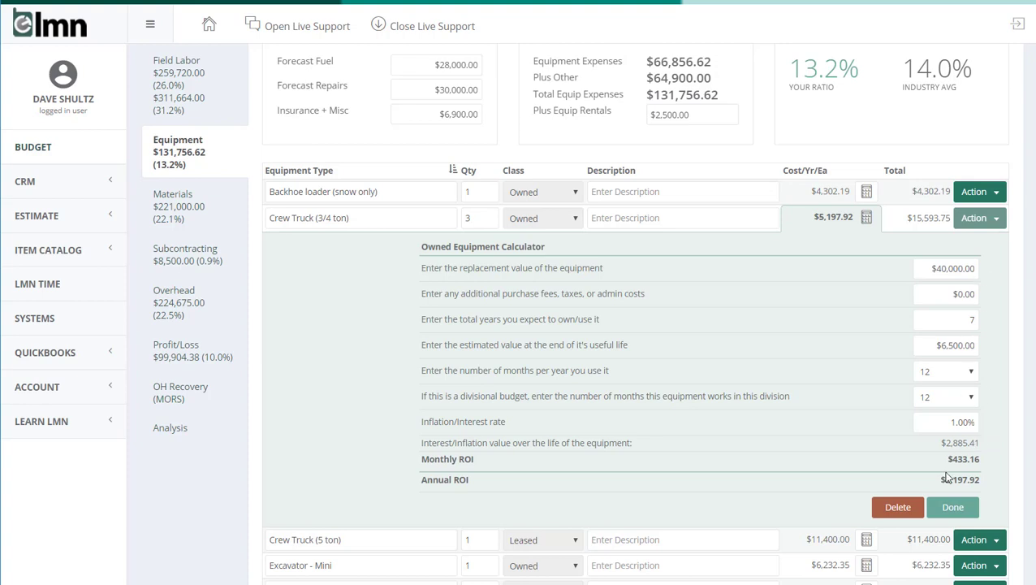
pyautogui.moveTo(947, 459); pyautogui.dragTo(977, 463)
pyautogui.click(989, 475)
pyautogui.click(946, 506)
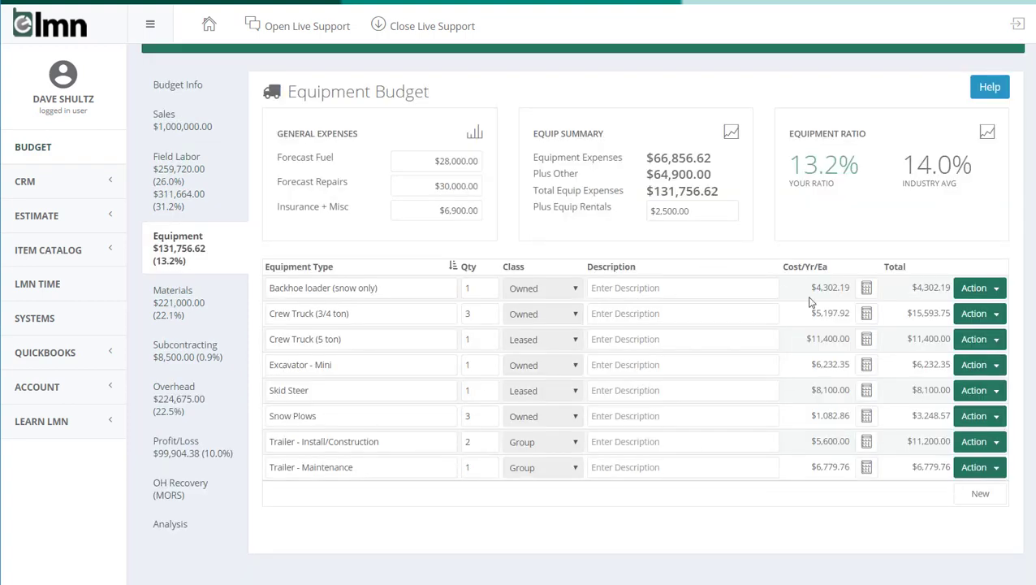
# - View the owned calculator for Excavator - Mini and the leased calculator for Crew Truck (5 ton), closing each one
pyautogui.click(866, 364)
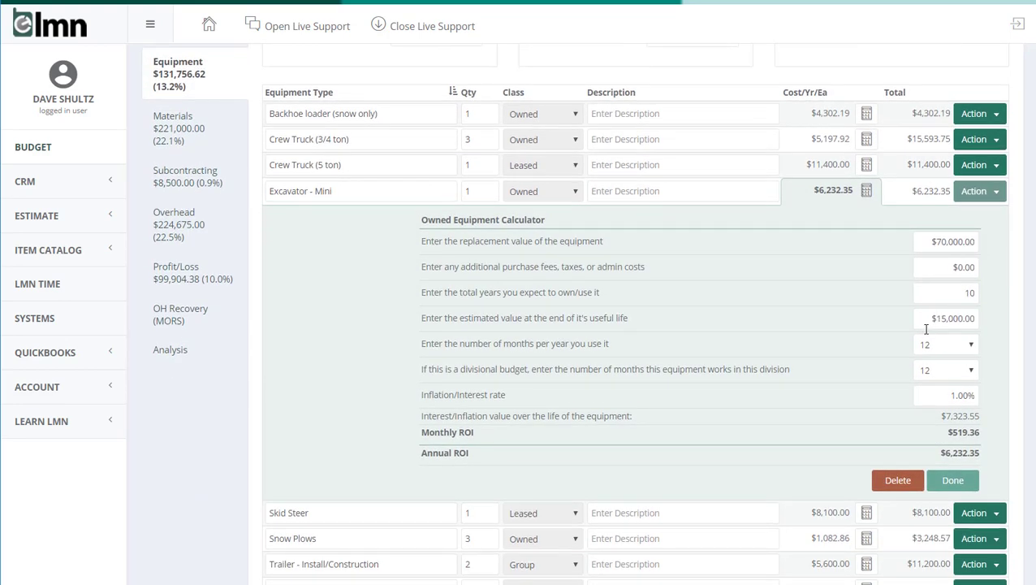
pyautogui.click(953, 482)
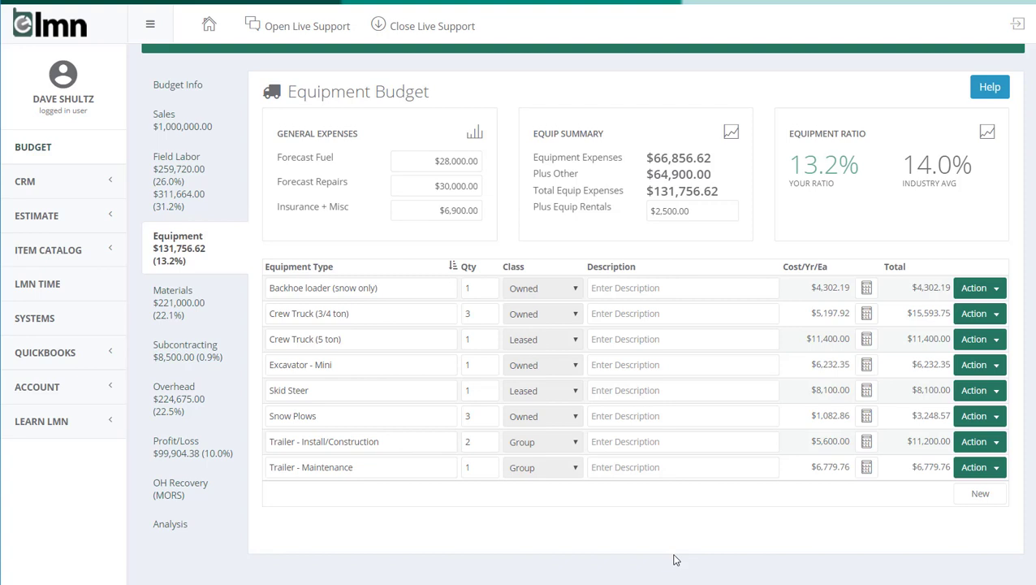
pyautogui.click(866, 339)
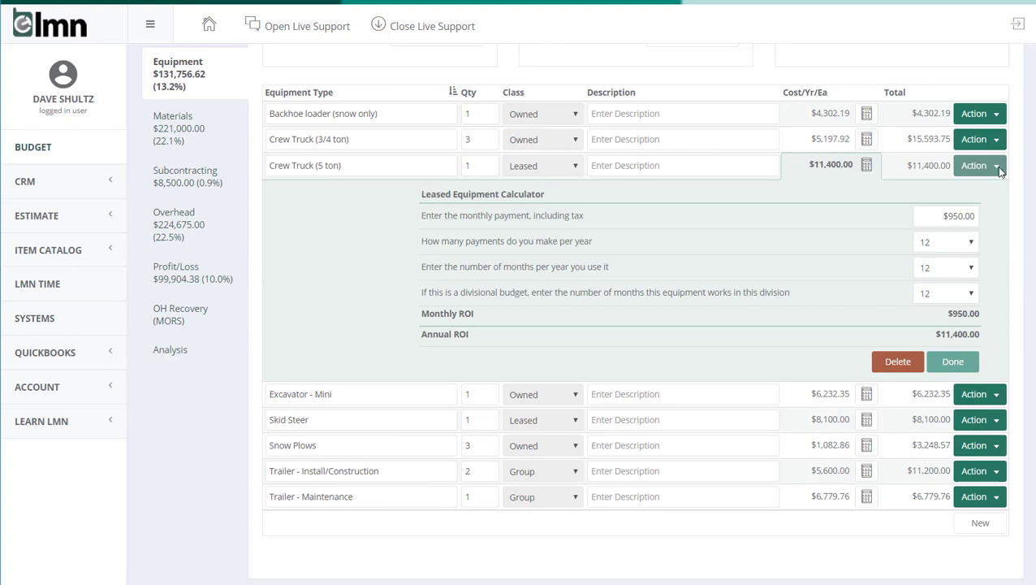
pyautogui.moveTo(940, 218); pyautogui.dragTo(997, 193)
pyautogui.click(952, 362)
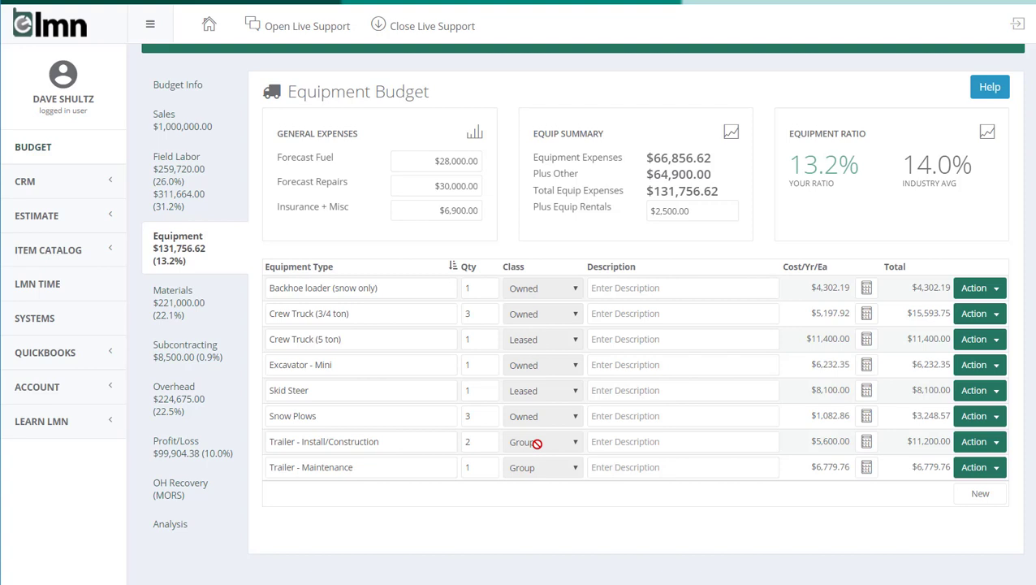
# - Check the two group-class trailer entries and open the group equipment calculator for Trailer - Maintenance
pyautogui.moveTo(380, 440); pyautogui.dragTo(214, 455)
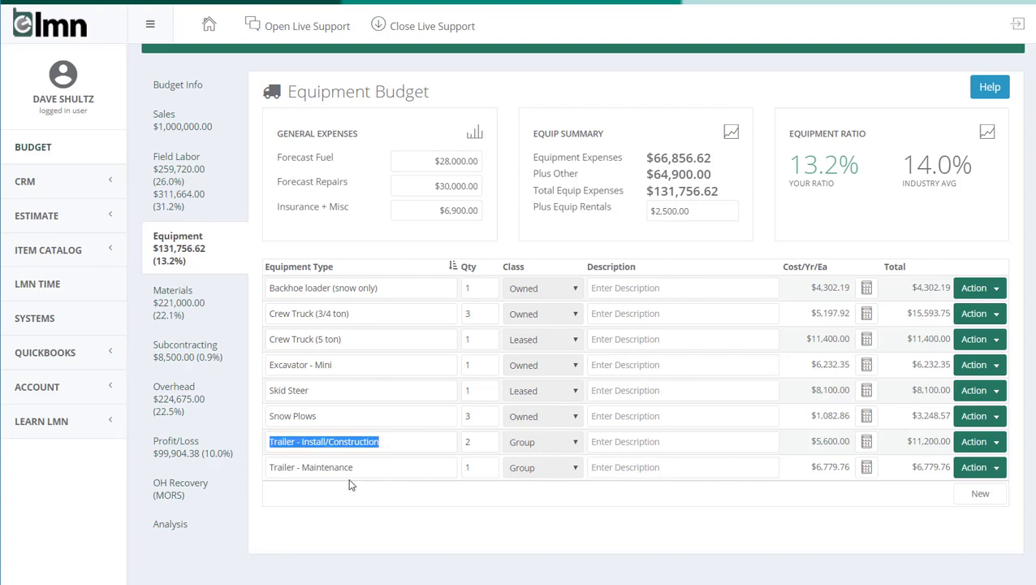
pyautogui.moveTo(375, 467); pyautogui.dragTo(215, 474)
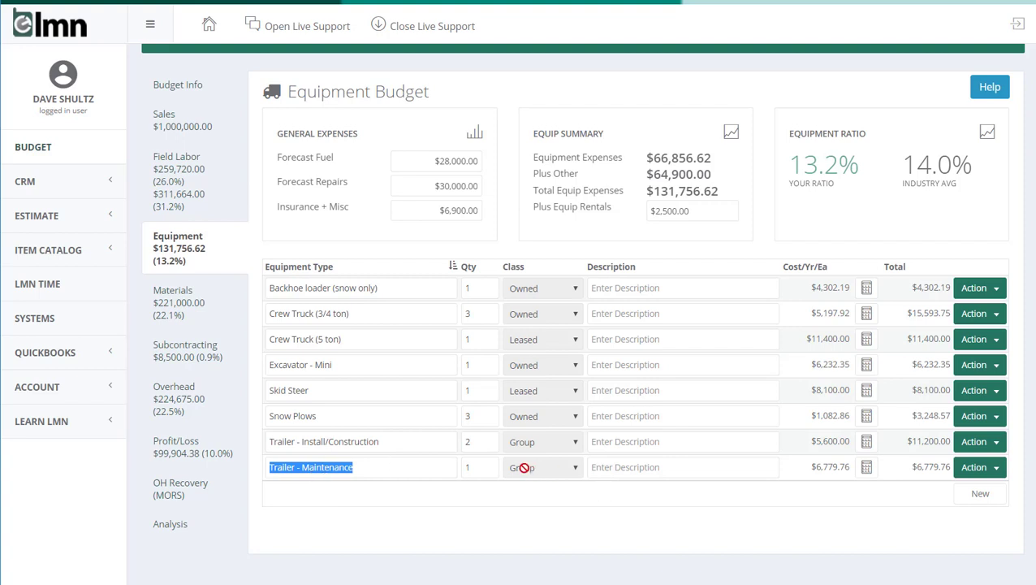
pyautogui.click(388, 468)
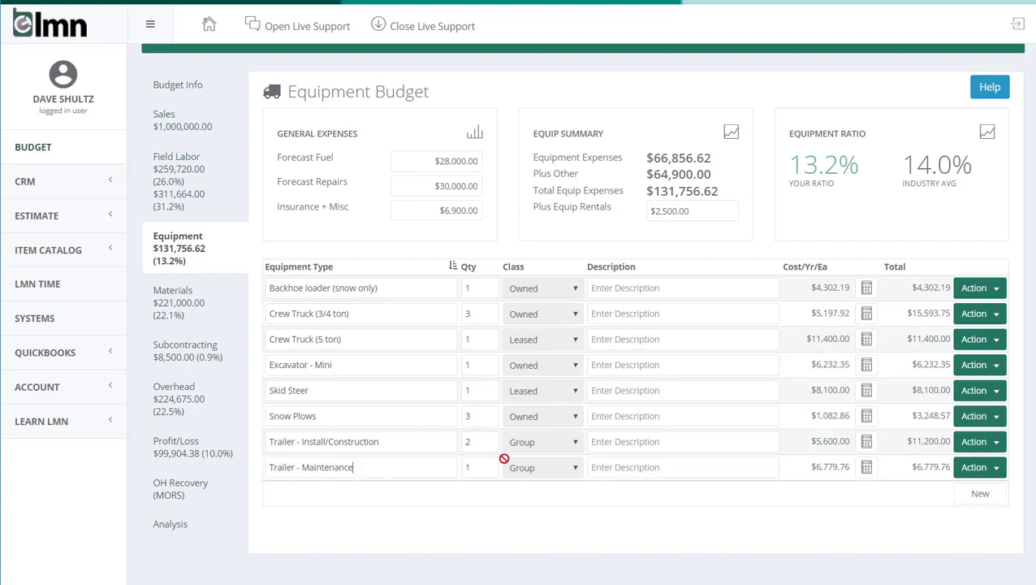
pyautogui.click(491, 464)
pyautogui.click(867, 468)
pyautogui.scroll(-4, 867, 350)
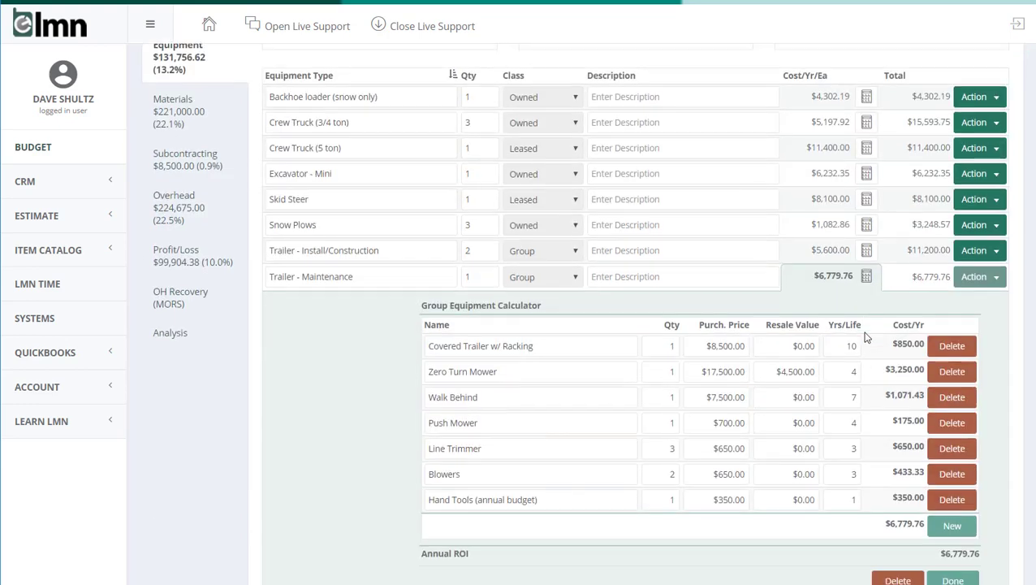
pyautogui.scroll(1, 694, 383)
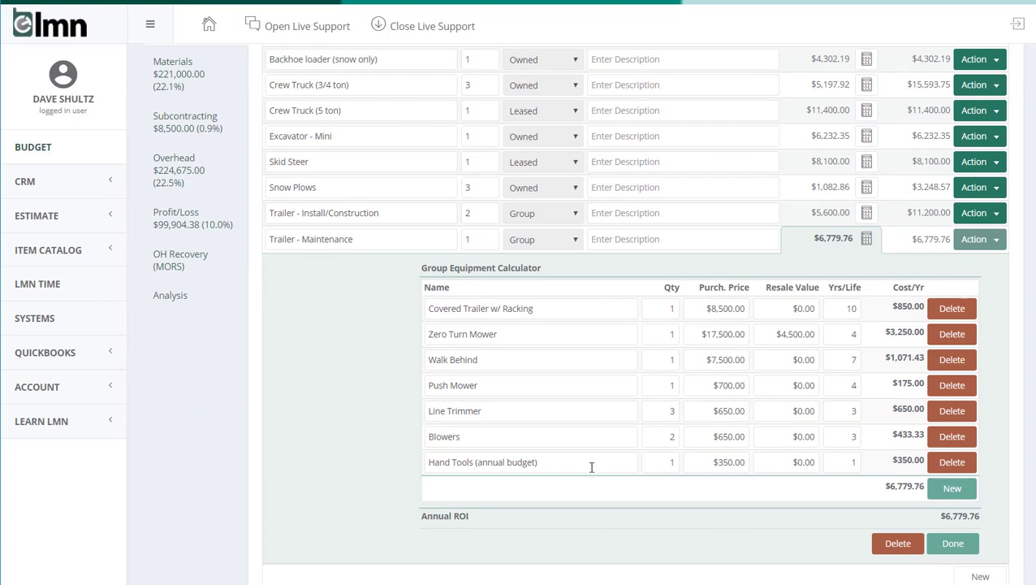
# - Examine the quantity, price, resale value and life of the covered trailer and zero turn mower, and close the group calculator
pyautogui.moveTo(533, 308); pyautogui.dragTo(420, 321)
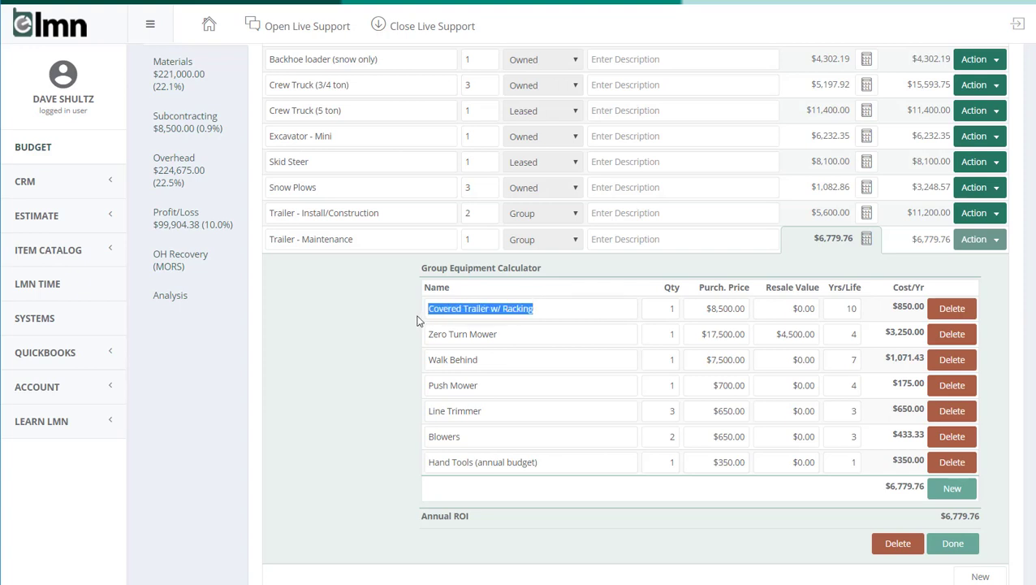
pyautogui.doubleClick(671, 309)
pyautogui.press('Tab')
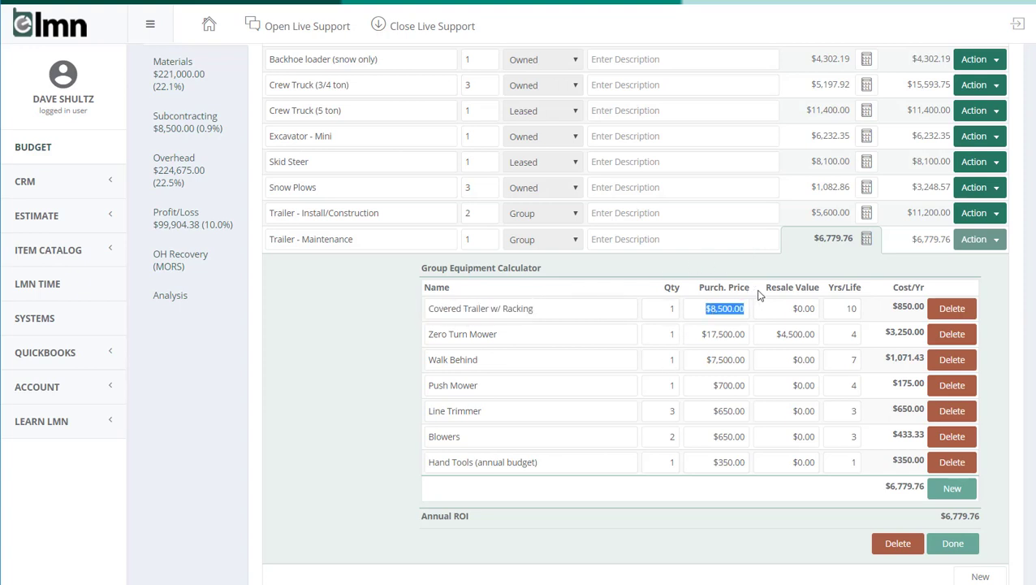
pyautogui.doubleClick(848, 308)
pyautogui.click(537, 334)
pyautogui.click(784, 334)
pyautogui.click(836, 335)
pyautogui.moveTo(665, 333); pyautogui.dragTo(690, 327)
pyautogui.click(667, 334)
pyautogui.doubleClick(468, 237)
pyautogui.click(948, 544)
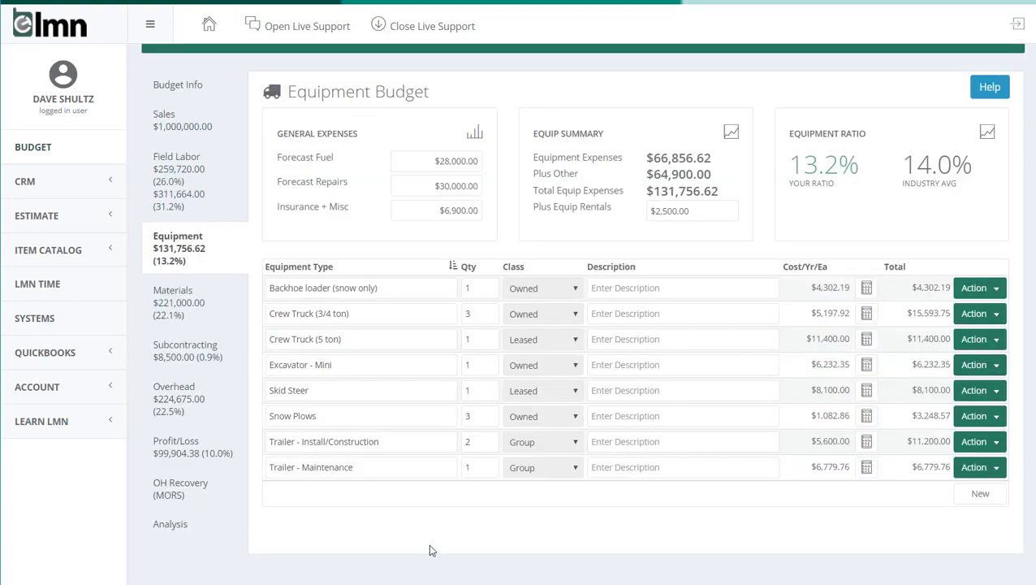
# - Set the quantity of the maintenance trailer group to 3
pyautogui.click(469, 468)
pyautogui.moveTo(469, 467); pyautogui.dragTo(458, 464)
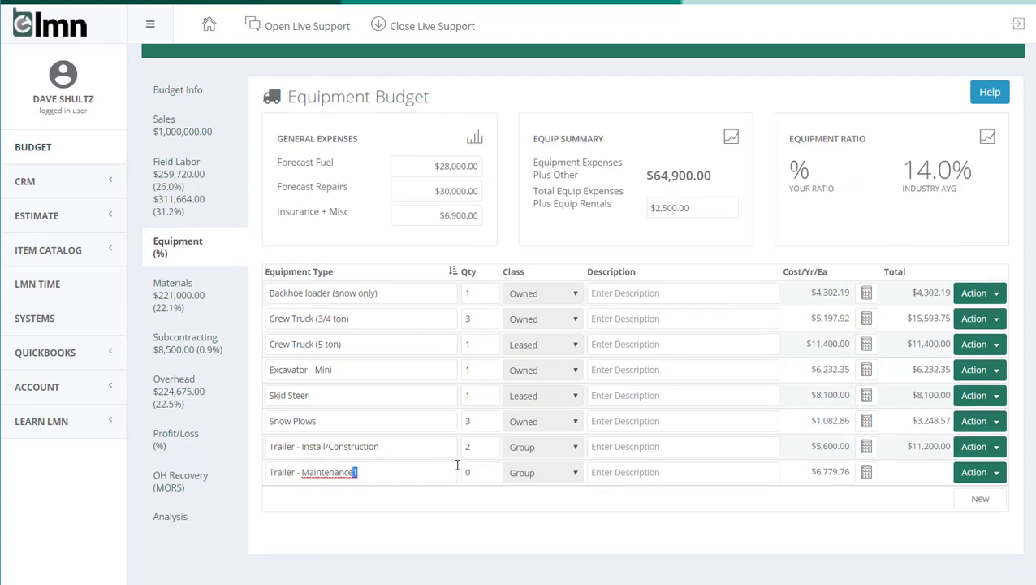
pyautogui.click(467, 473)
pyautogui.write('3')
pyautogui.click(552, 524)
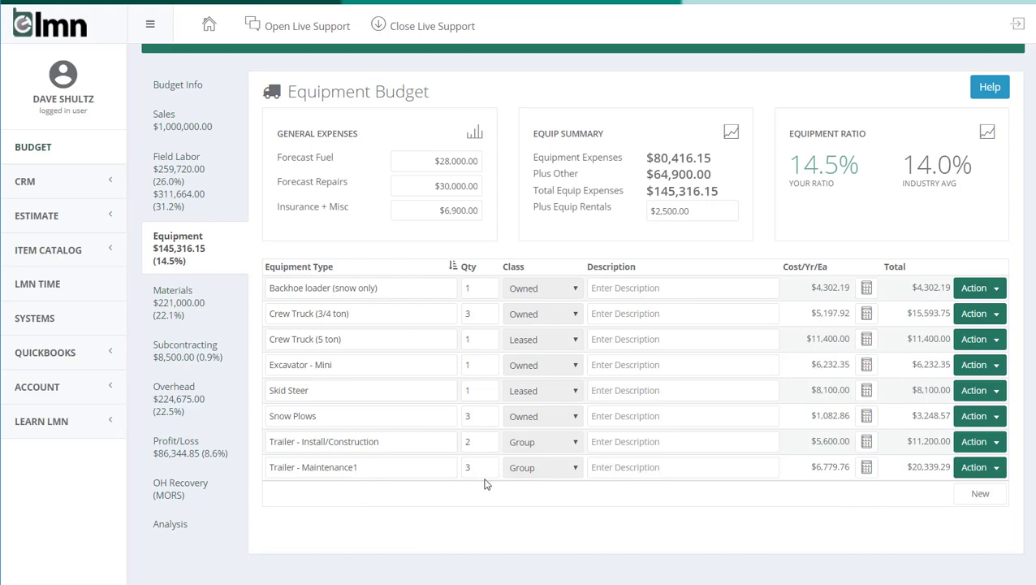
# - Review the maintenance trailer's group calculator, set the trailer quantity back to 1 and close the calculator
pyautogui.click(866, 467)
pyautogui.scroll(-1, 728, 259)
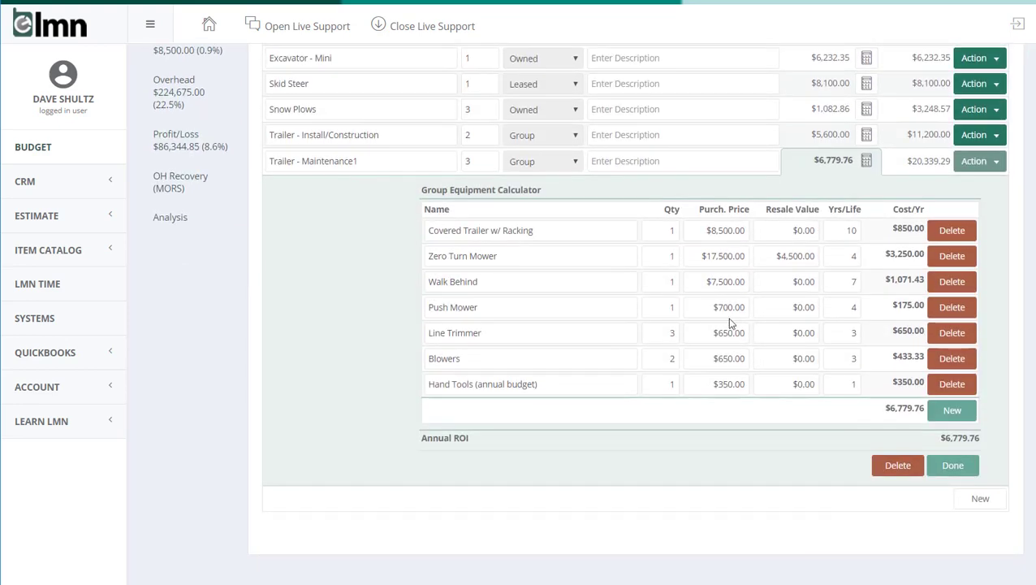
pyautogui.scroll(1, 636, 321)
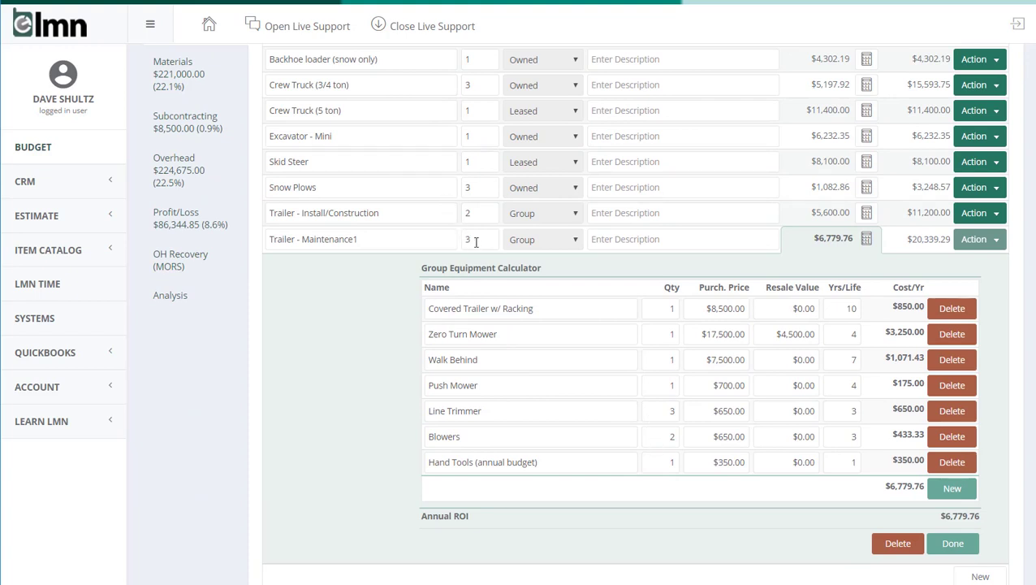
pyautogui.moveTo(471, 239); pyautogui.dragTo(457, 239)
pyautogui.write('1')
pyautogui.click(363, 283)
pyautogui.click(954, 549)
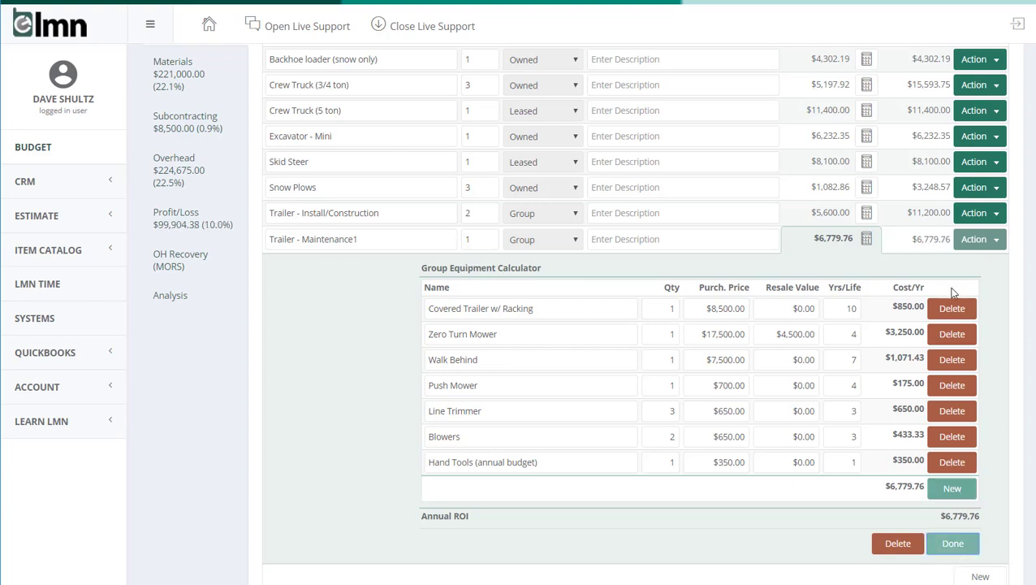
pyautogui.click(958, 540)
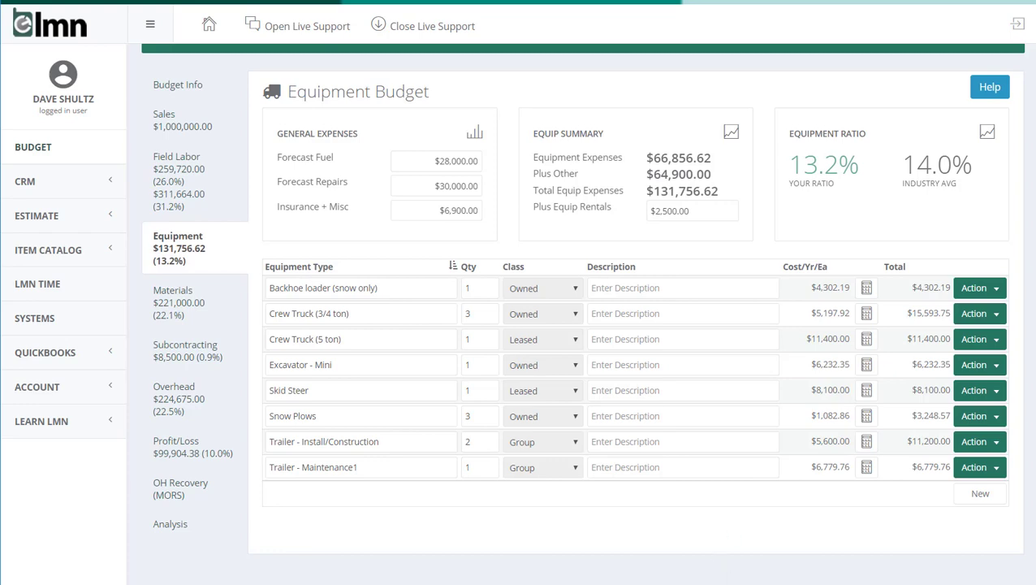
# - View the owned equipment calculator for Backhoe loader (snow only), including its months of use per year, and close it
pyautogui.click(866, 287)
pyautogui.scroll(3, 709, 300)
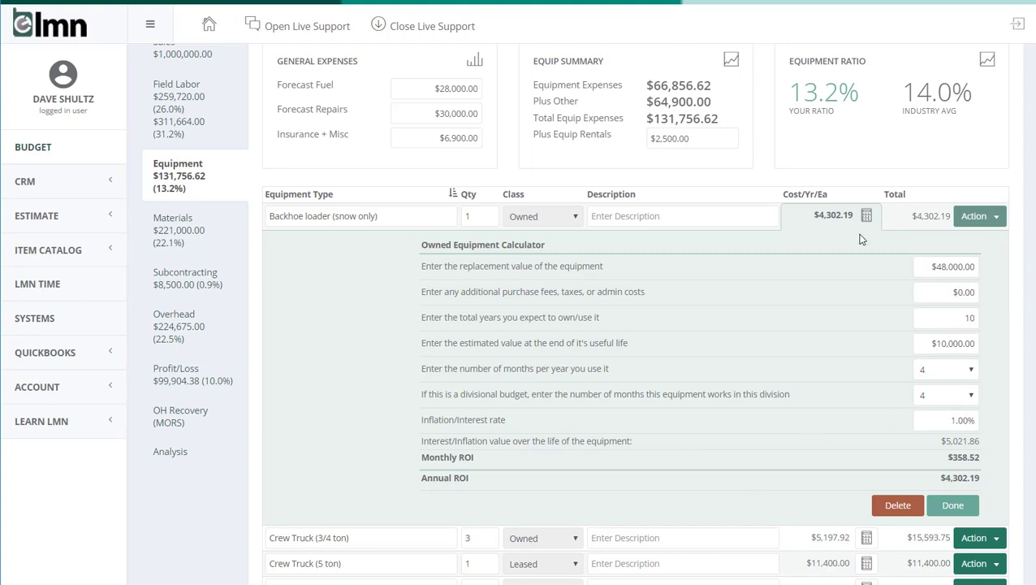
pyautogui.click(950, 505)
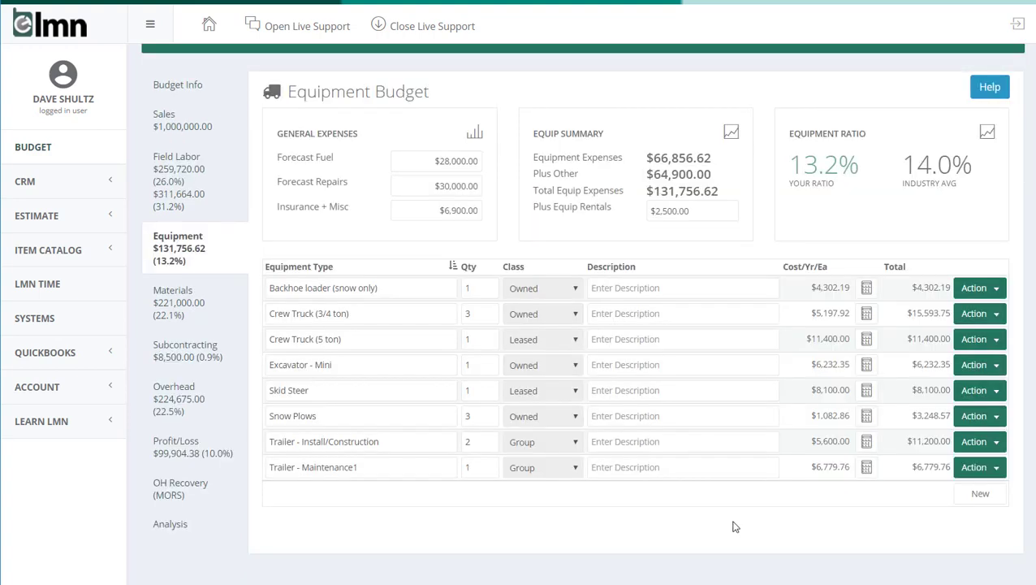